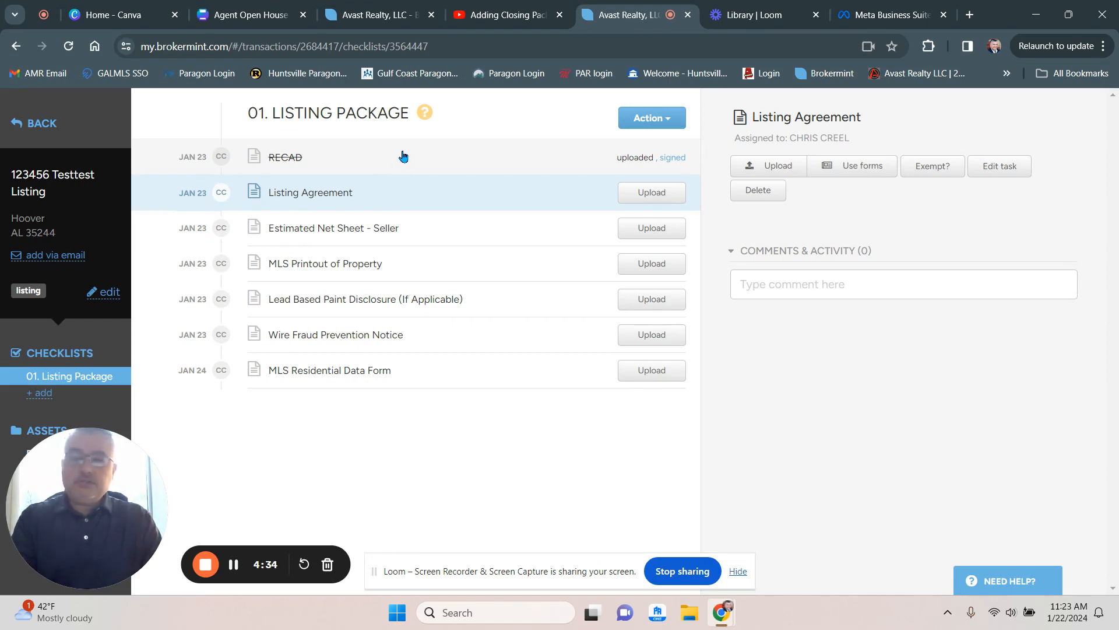
- Open the RECAD checklist task and unassign its signed document
{"action": "left_click", "coordinate": [402, 156]}
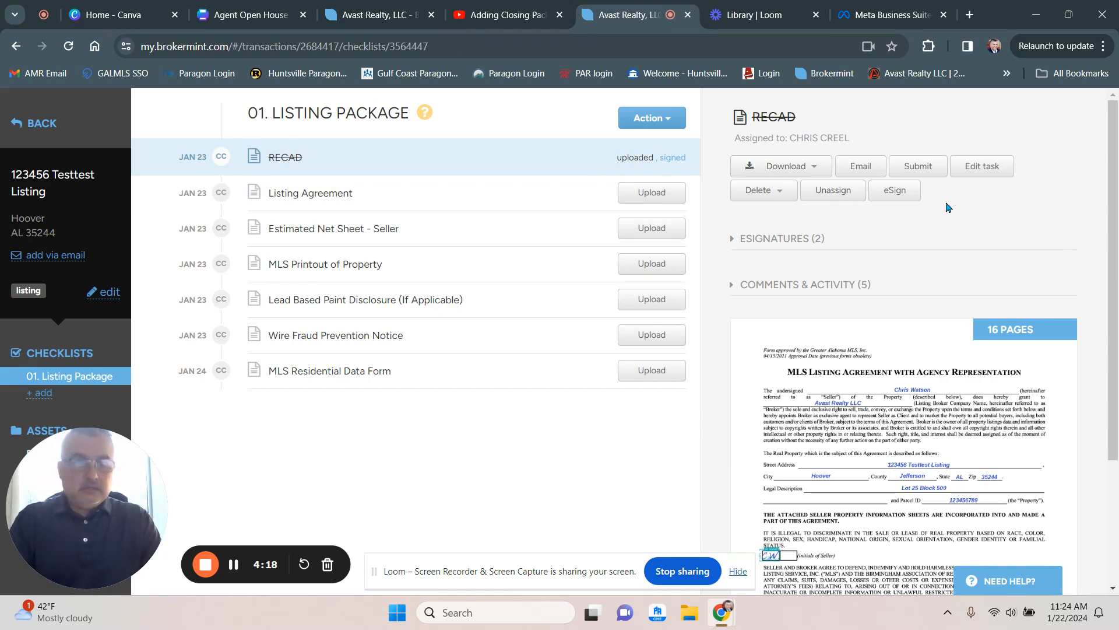
{"action": "left_click", "coordinate": [824, 192]}
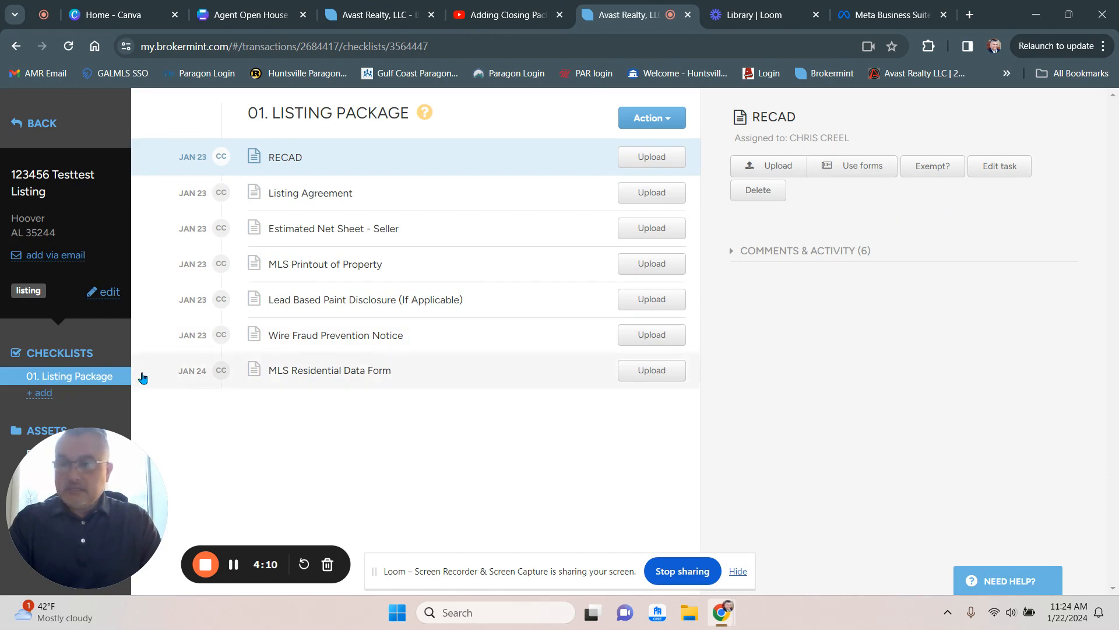
- Check the unsorted documents for the unassigned RECAD.pdf, then return to the 01. Listing Package checklist
{"action": "left_click_drag", "start_coordinate": [106, 473], "coordinate": [307, 467]}
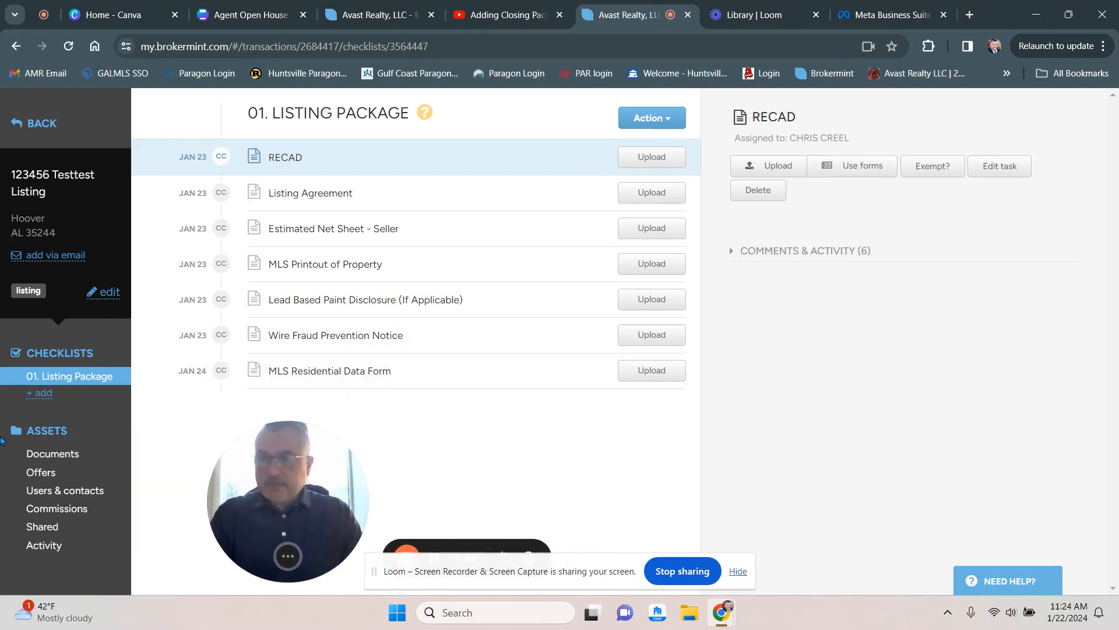
{"action": "left_click", "coordinate": [58, 458]}
{"action": "left_click", "coordinate": [61, 474]}
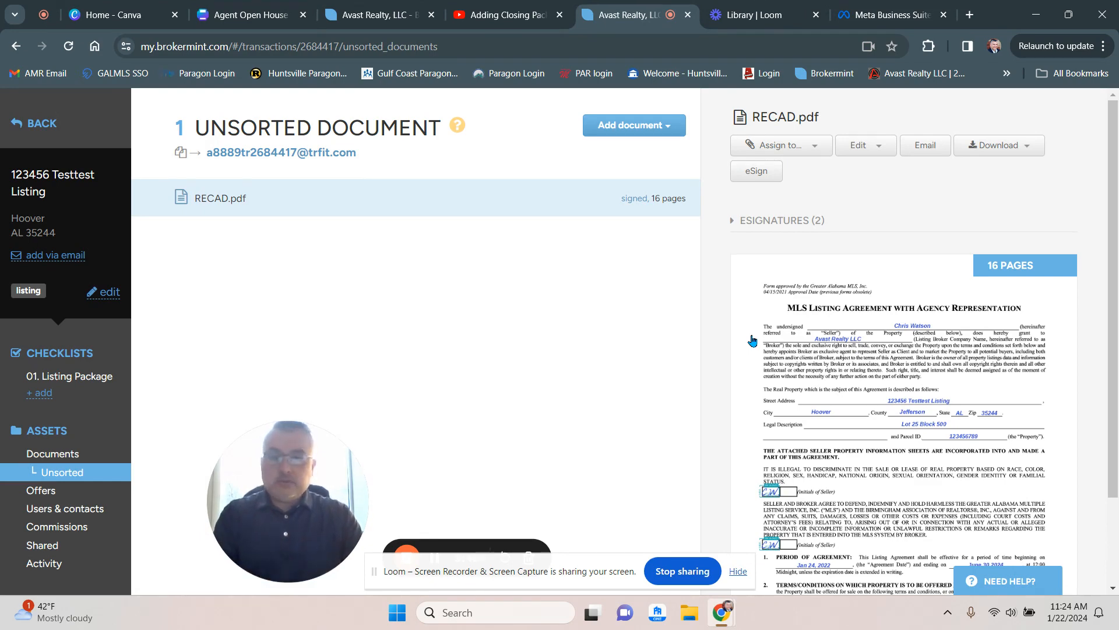
{"action": "left_click", "coordinate": [69, 379]}
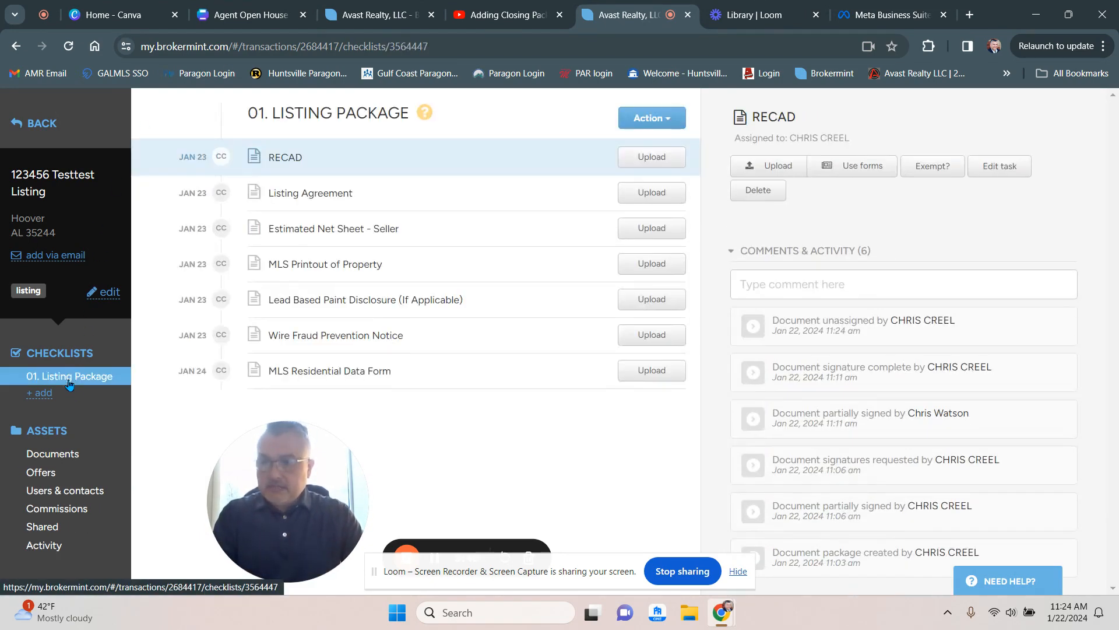
- For the Listing Agreement task, select the MLS Listing Agreement with Agency Representation form from the Birmingham Listing Folder
{"action": "left_click", "coordinate": [324, 193]}
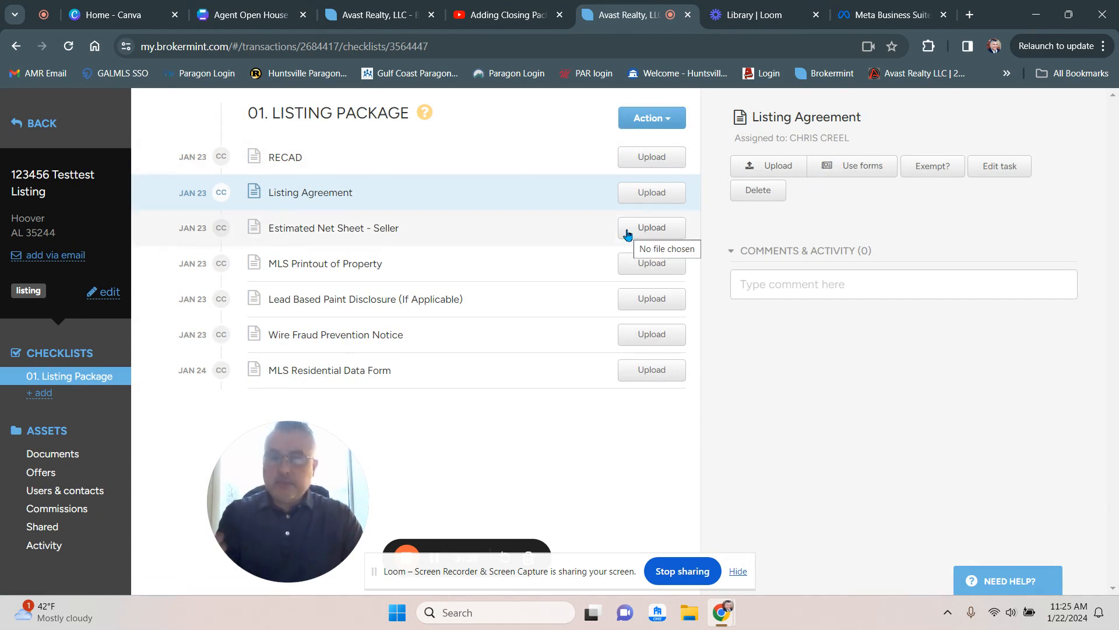
{"action": "left_click", "coordinate": [834, 170]}
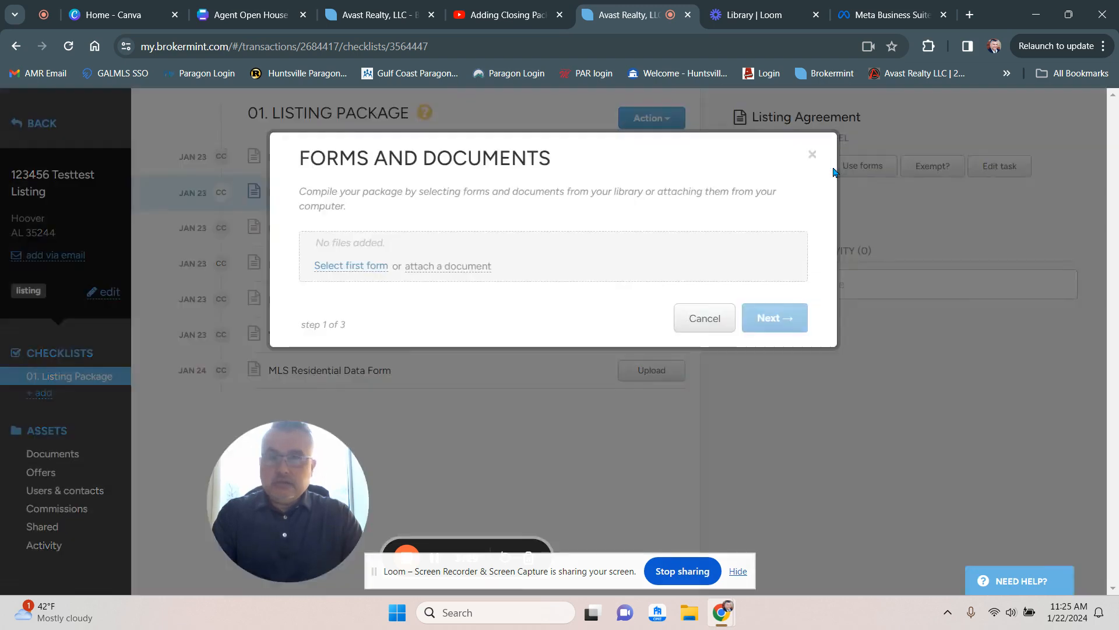
{"action": "left_click", "coordinate": [361, 268]}
{"action": "left_click_drag", "start_coordinate": [274, 496], "coordinate": [442, 278]}
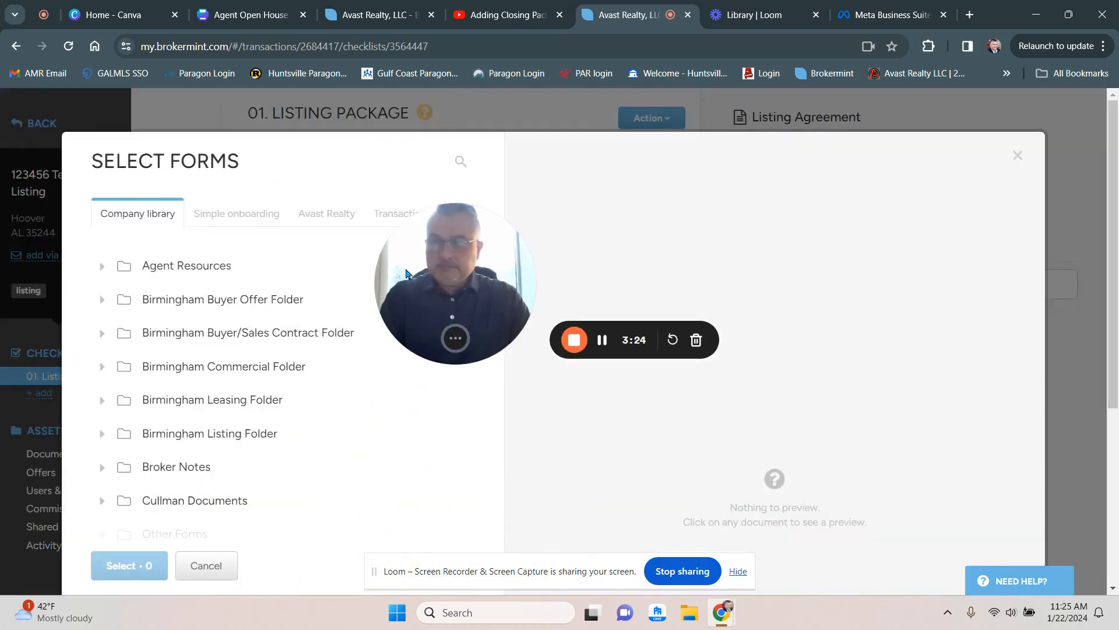
{"action": "left_click", "coordinate": [101, 434]}
{"action": "scroll", "coordinate": [124, 464], "scroll_direction": "down", "scroll_amount": 3}
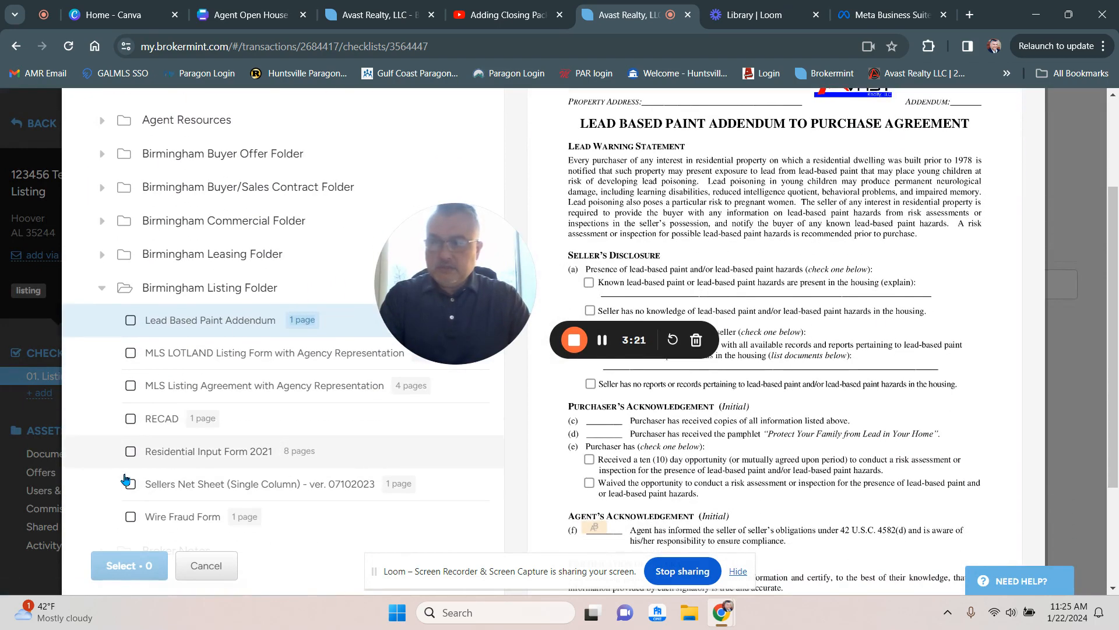
{"action": "left_click", "coordinate": [131, 387]}
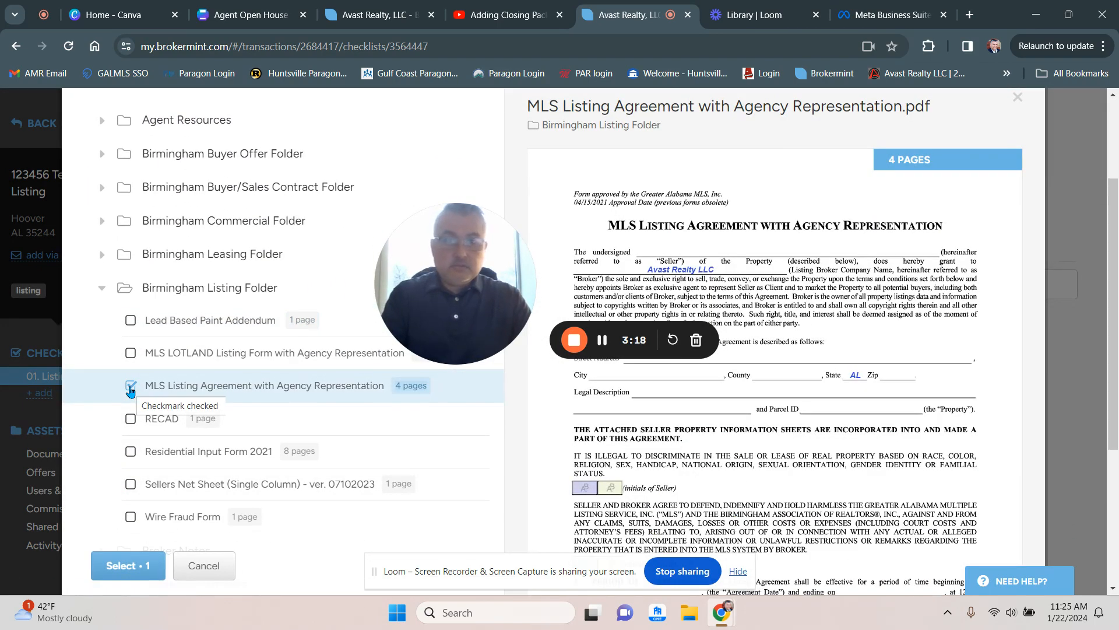
{"action": "left_click", "coordinate": [128, 565]}
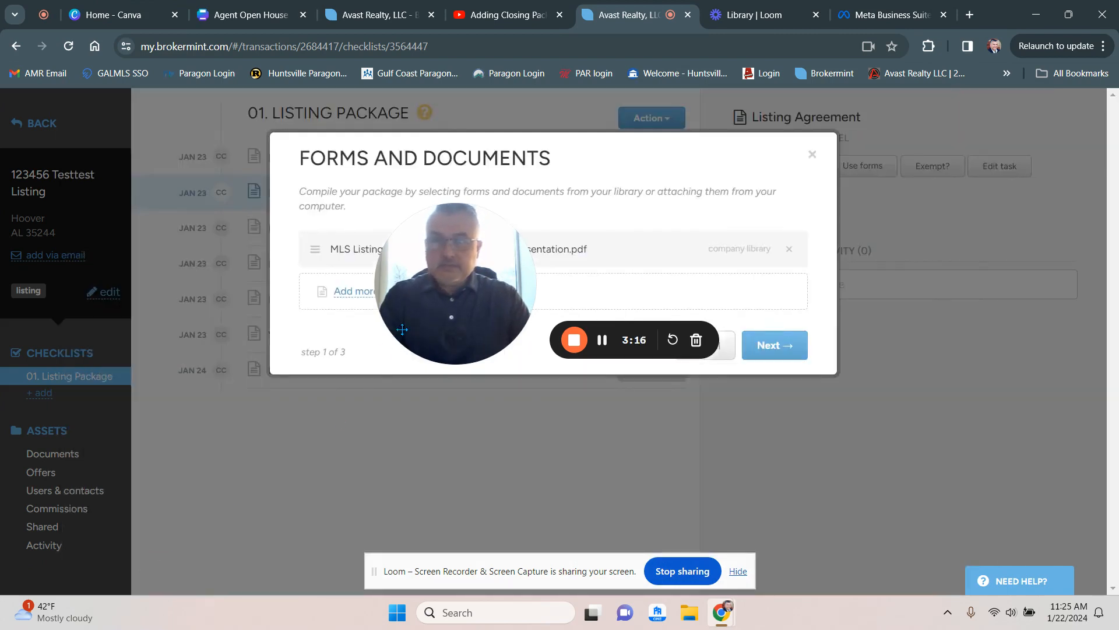
- Continue through the signers and other parties step with the agent and seller 1 as signers
{"action": "left_click_drag", "start_coordinate": [167, 431], "coordinate": [85, 510]}
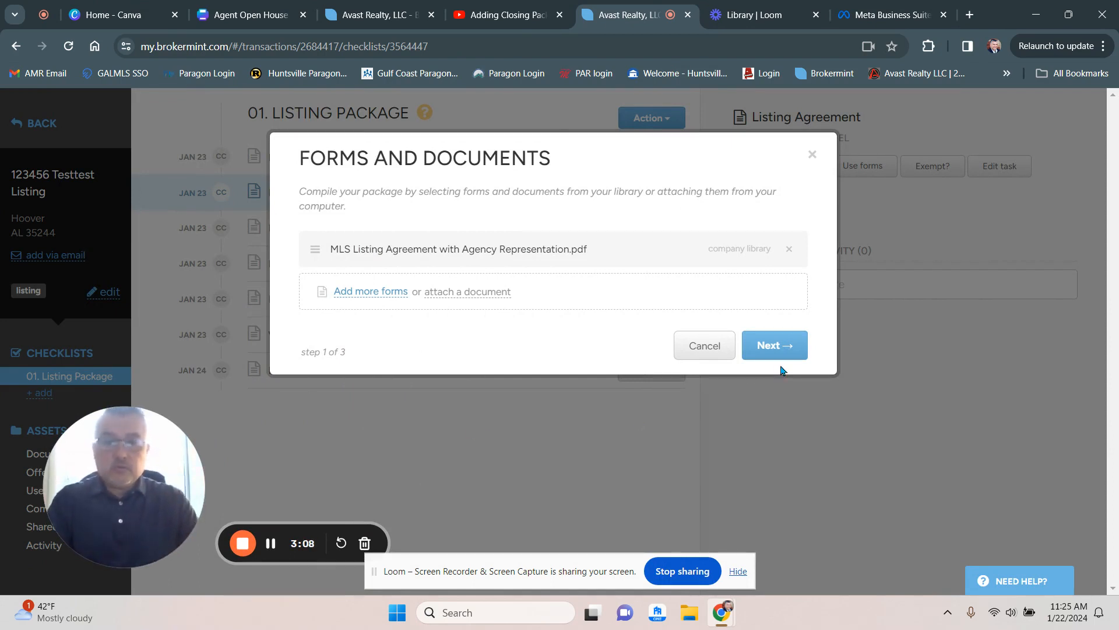
{"action": "left_click", "coordinate": [783, 348]}
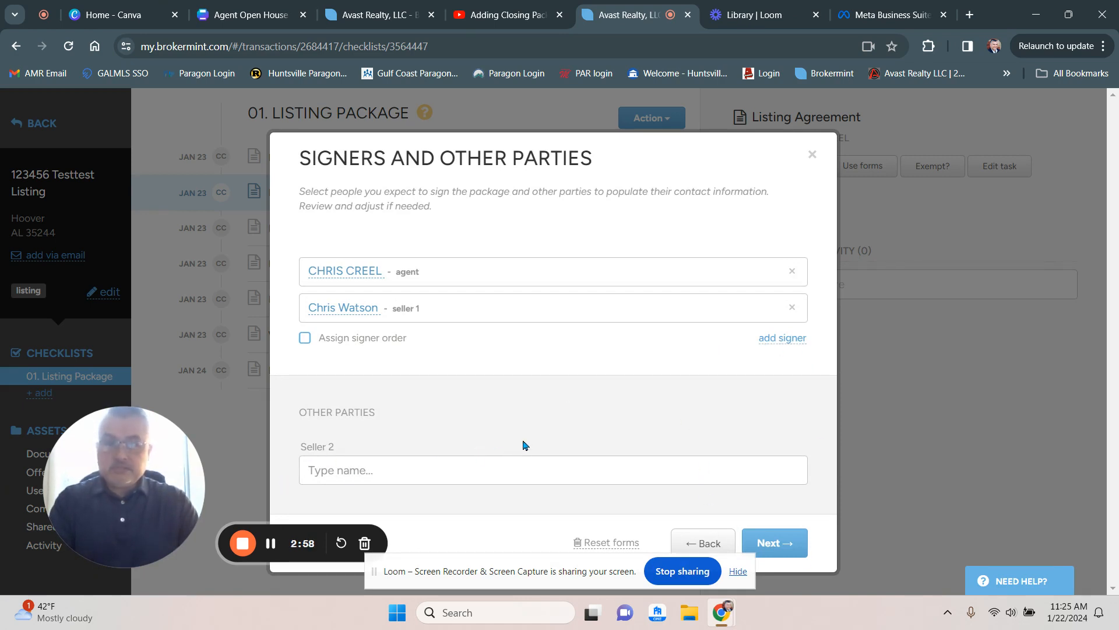
{"action": "left_click", "coordinate": [781, 548]}
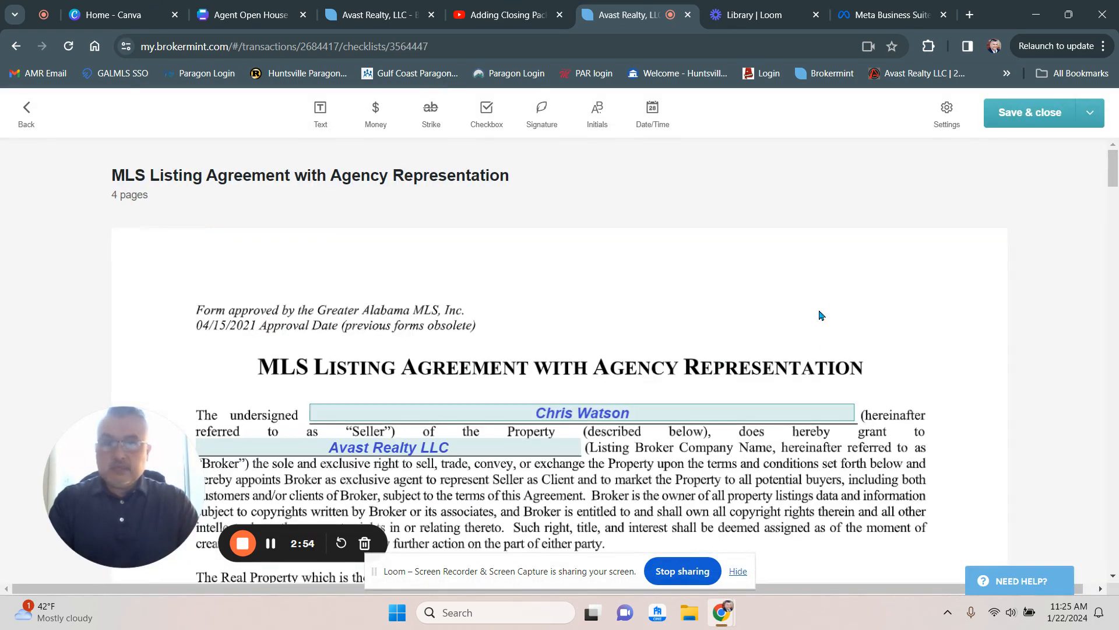
- Scroll through the prefilled listing agreement to review the seller, property, term and price fields
{"action": "scroll", "coordinate": [819, 353], "scroll_direction": "down", "scroll_amount": 2}
{"action": "scroll", "coordinate": [819, 352], "scroll_direction": "down", "scroll_amount": 4}
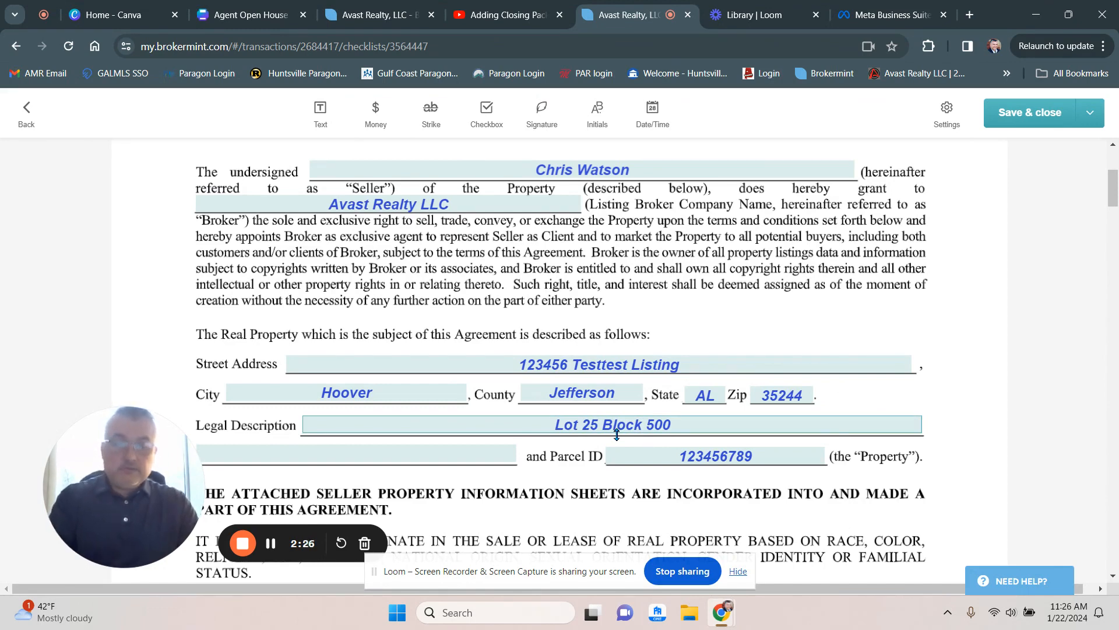
{"action": "scroll", "coordinate": [379, 444], "scroll_direction": "down", "scroll_amount": 1}
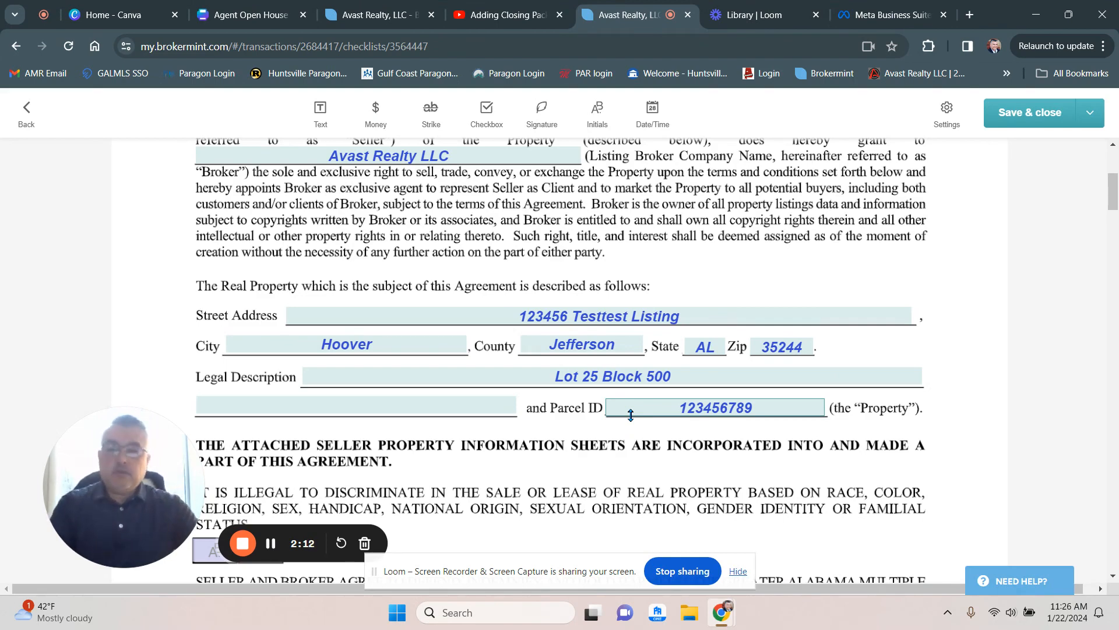
{"action": "scroll", "coordinate": [631, 414], "scroll_direction": "down", "scroll_amount": 6}
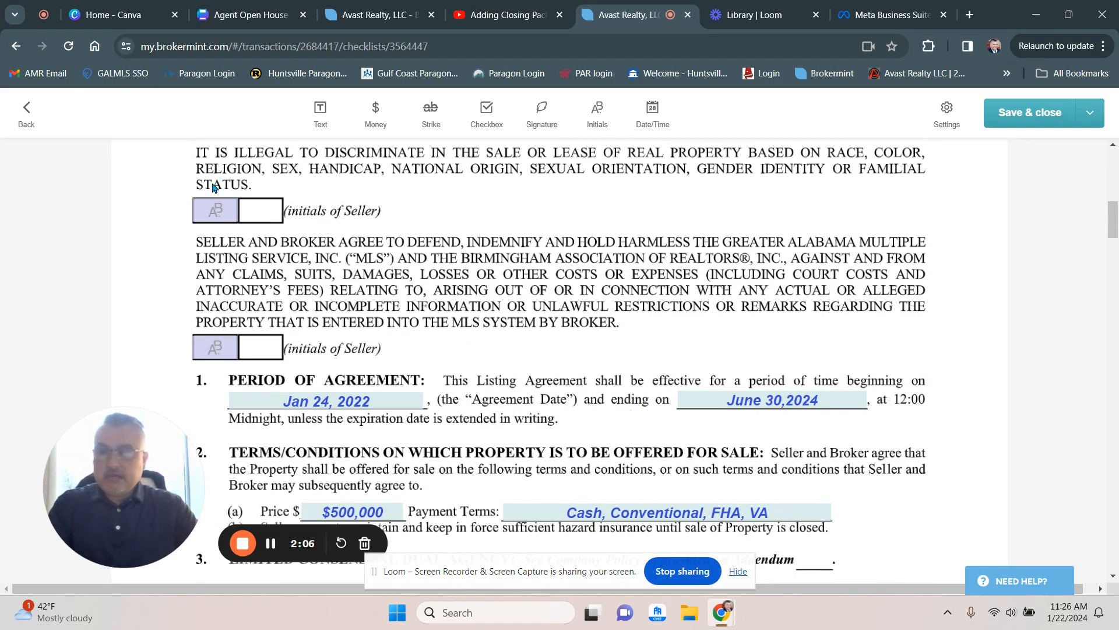
{"action": "left_click", "coordinate": [215, 210]}
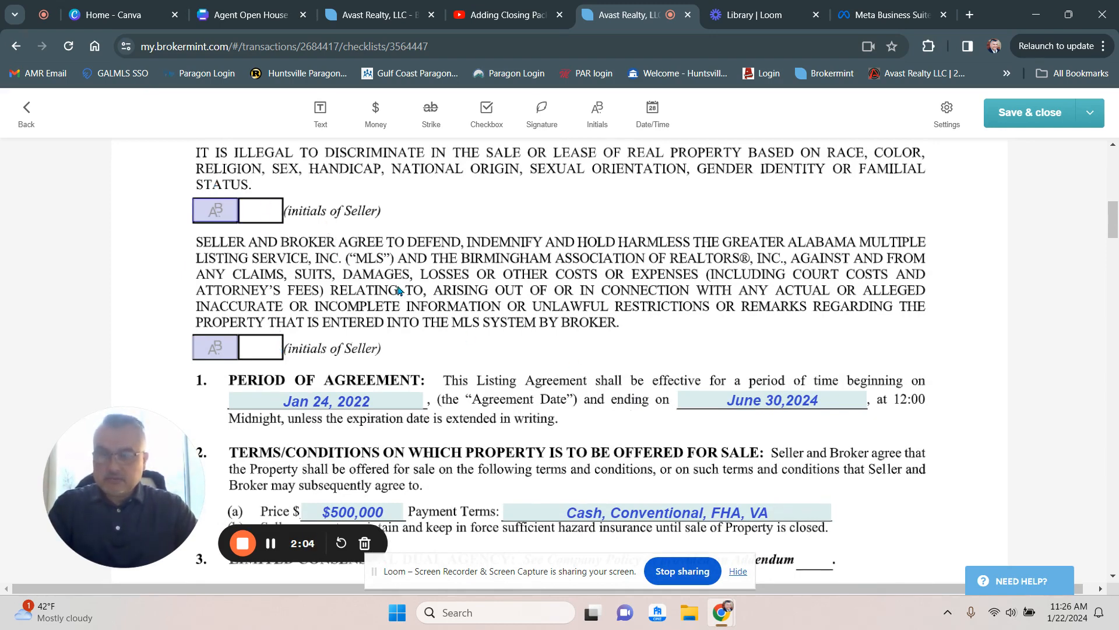
{"action": "scroll", "coordinate": [420, 305], "scroll_direction": "down", "scroll_amount": 3}
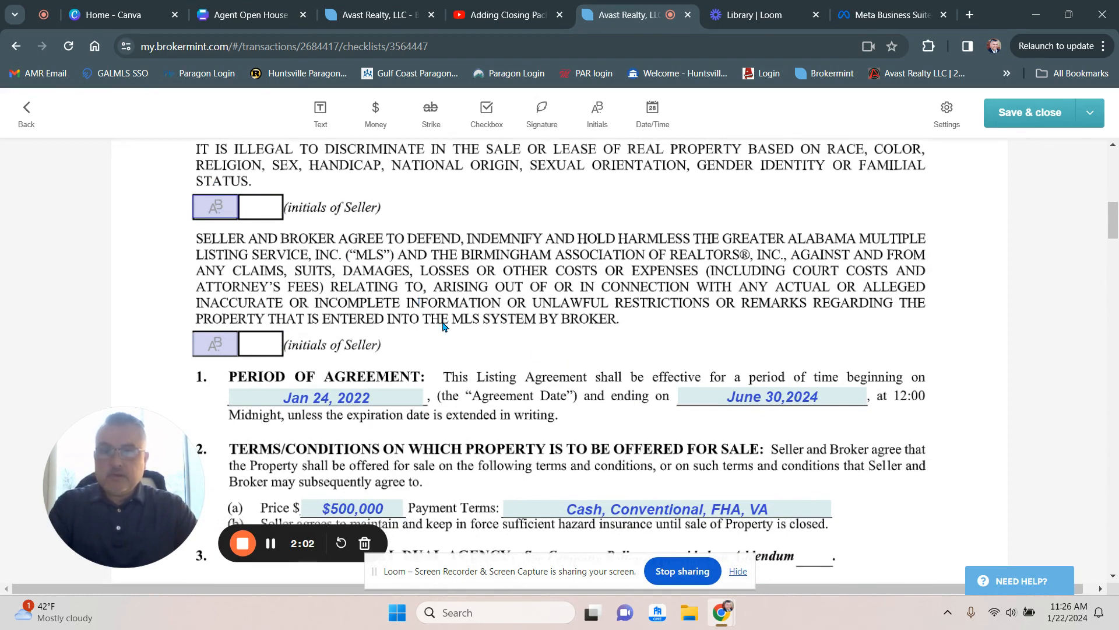
{"action": "scroll", "coordinate": [418, 321], "scroll_direction": "down", "scroll_amount": 2}
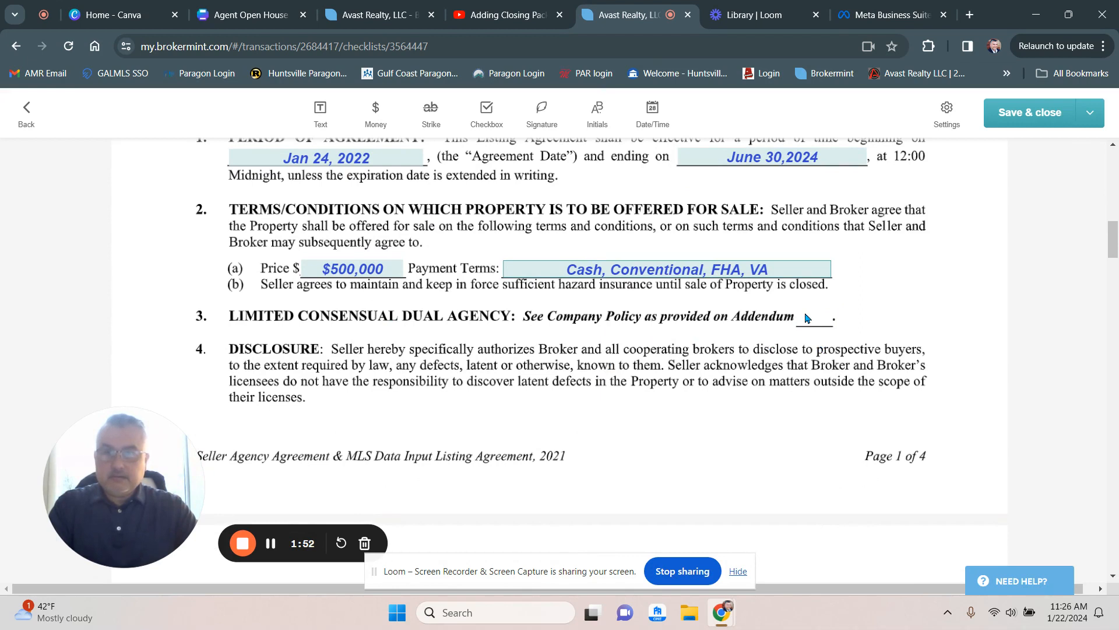
- Place a text field on the Addendum blank in section 3, then delete it
{"action": "left_click", "coordinate": [312, 123]}
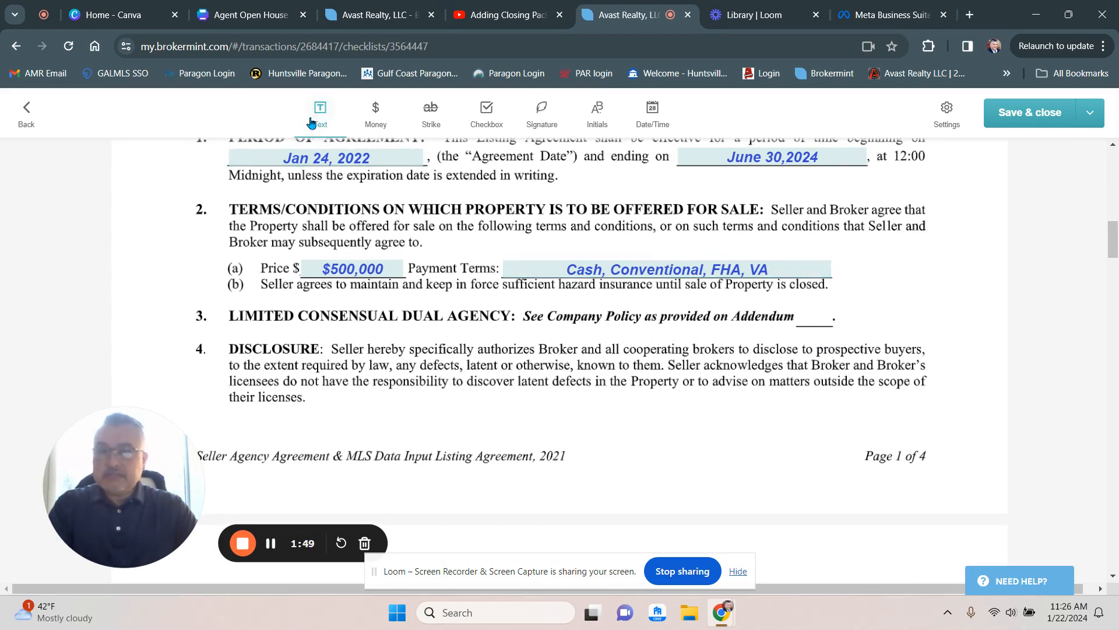
{"action": "left_click", "coordinate": [799, 307]}
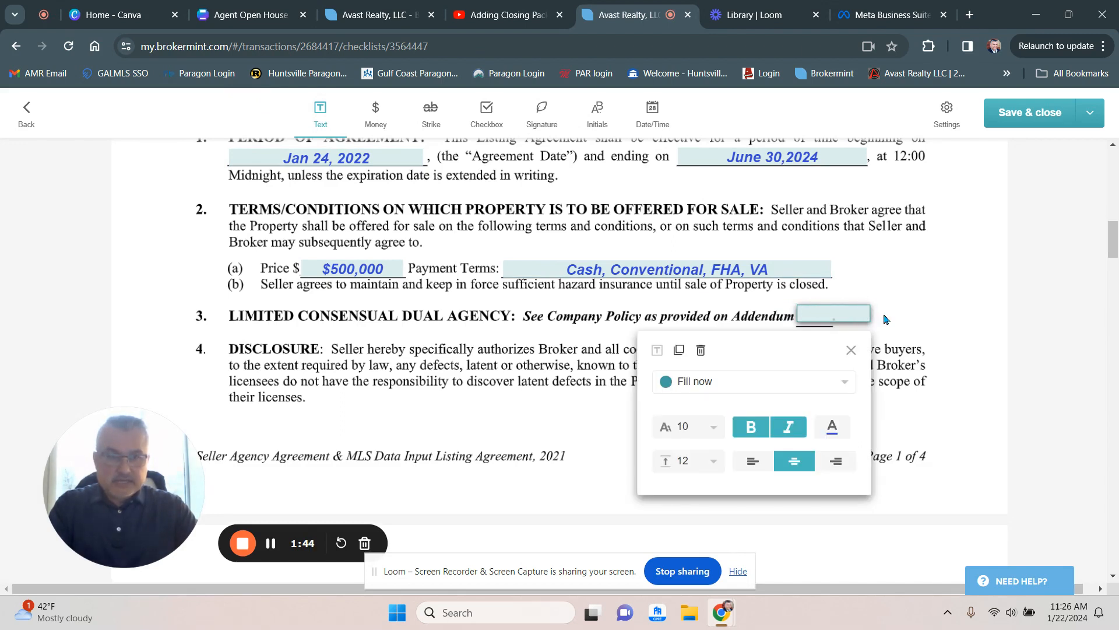
{"action": "left_click_drag", "start_coordinate": [871, 314], "coordinate": [831, 325]}
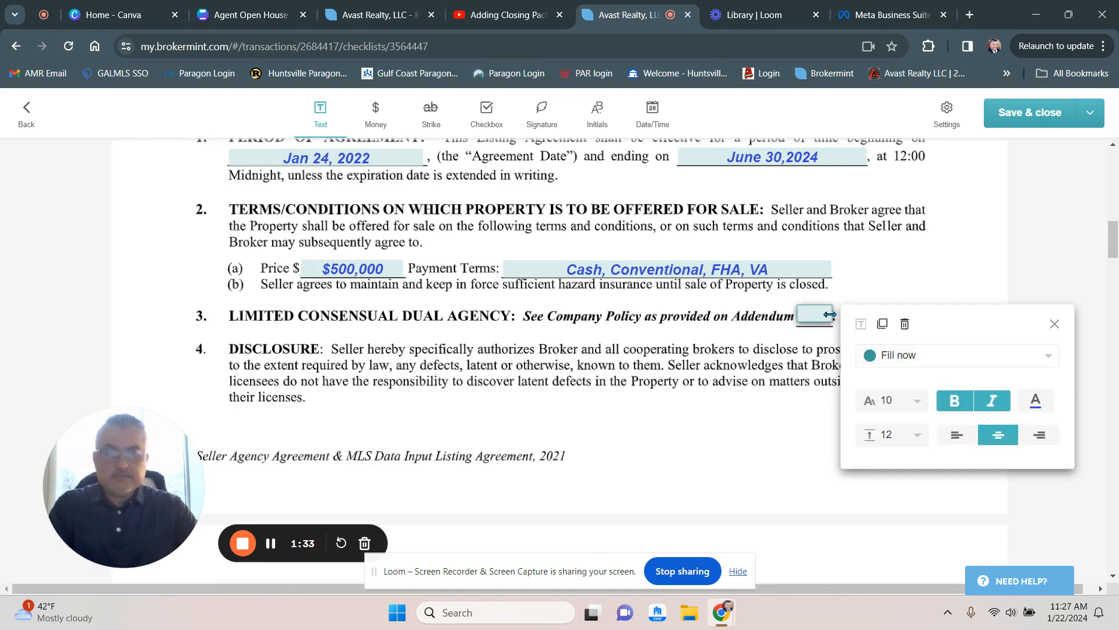
{"action": "left_click", "coordinate": [908, 325]}
- Scroll through the marketing, lockbox and brokerage fee sections to review their fields
{"action": "scroll", "coordinate": [775, 424], "scroll_direction": "down", "scroll_amount": 7}
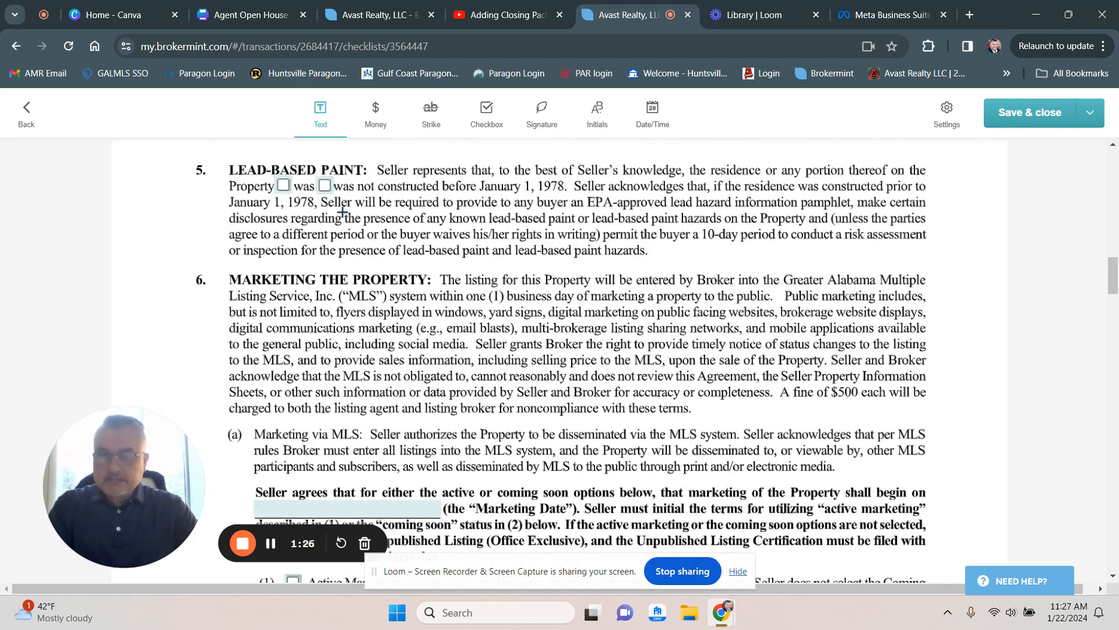
{"action": "scroll", "coordinate": [466, 397], "scroll_direction": "down", "scroll_amount": 2}
{"action": "scroll", "coordinate": [467, 397], "scroll_direction": "down", "scroll_amount": 4}
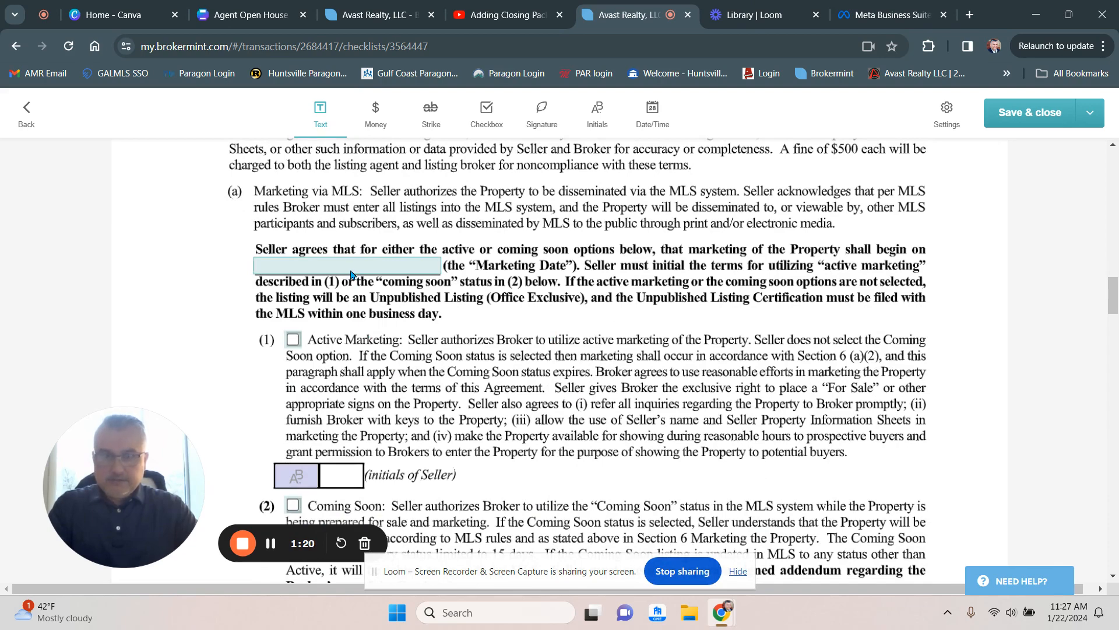
{"action": "scroll", "coordinate": [351, 274], "scroll_direction": "down", "scroll_amount": 4}
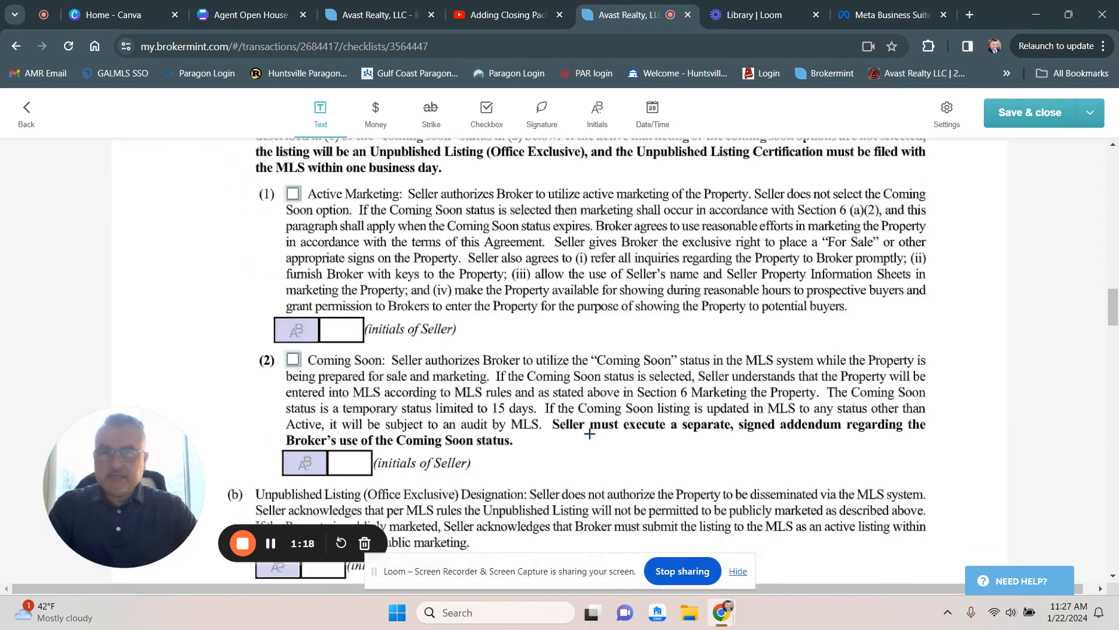
{"action": "scroll", "coordinate": [390, 256], "scroll_direction": "up", "scroll_amount": 3}
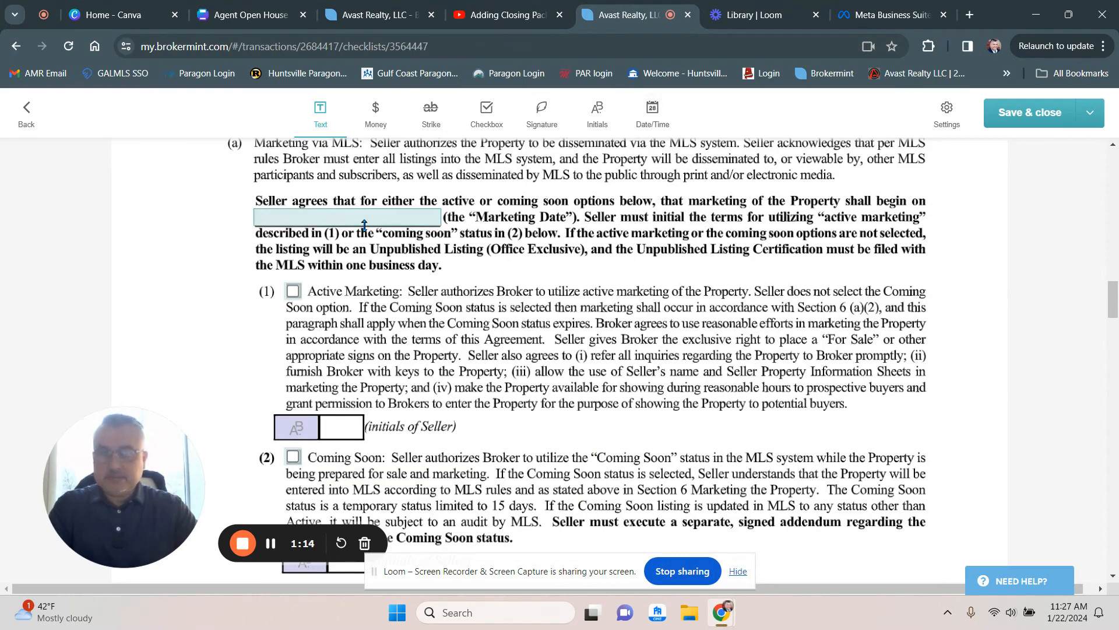
{"action": "scroll", "coordinate": [490, 402], "scroll_direction": "down", "scroll_amount": 4}
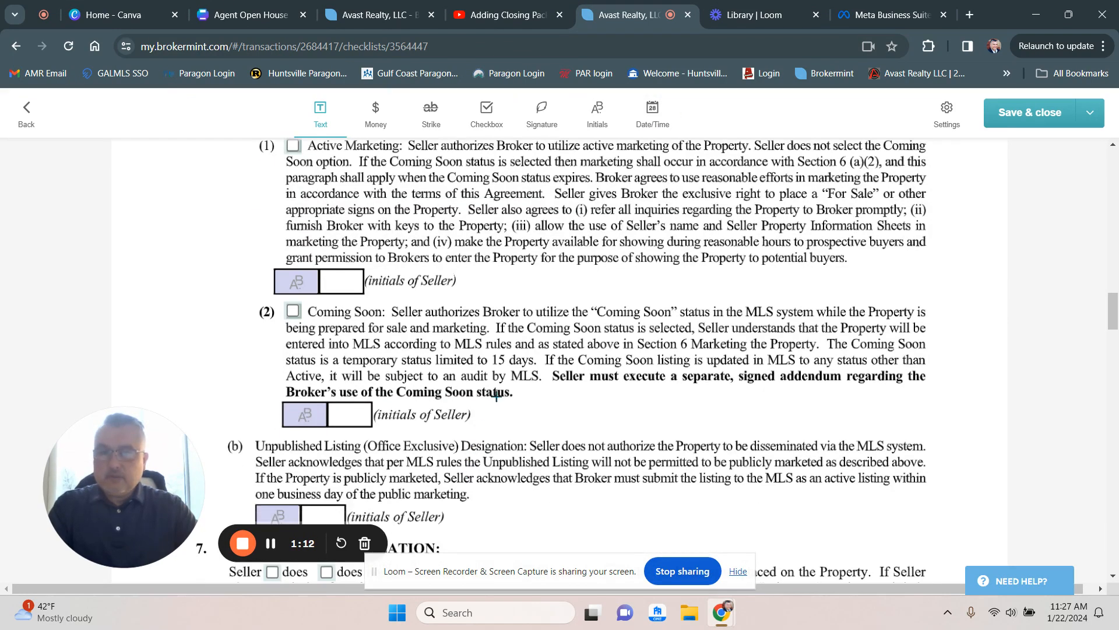
{"action": "scroll", "coordinate": [481, 383], "scroll_direction": "down", "scroll_amount": 3}
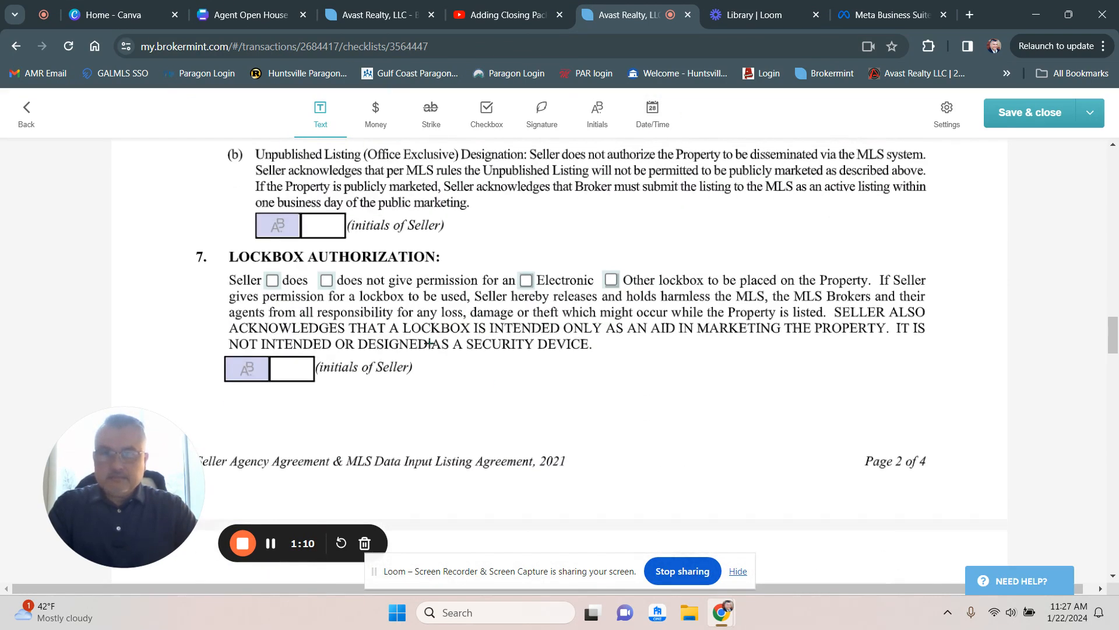
{"action": "scroll", "coordinate": [431, 382], "scroll_direction": "down", "scroll_amount": 20}
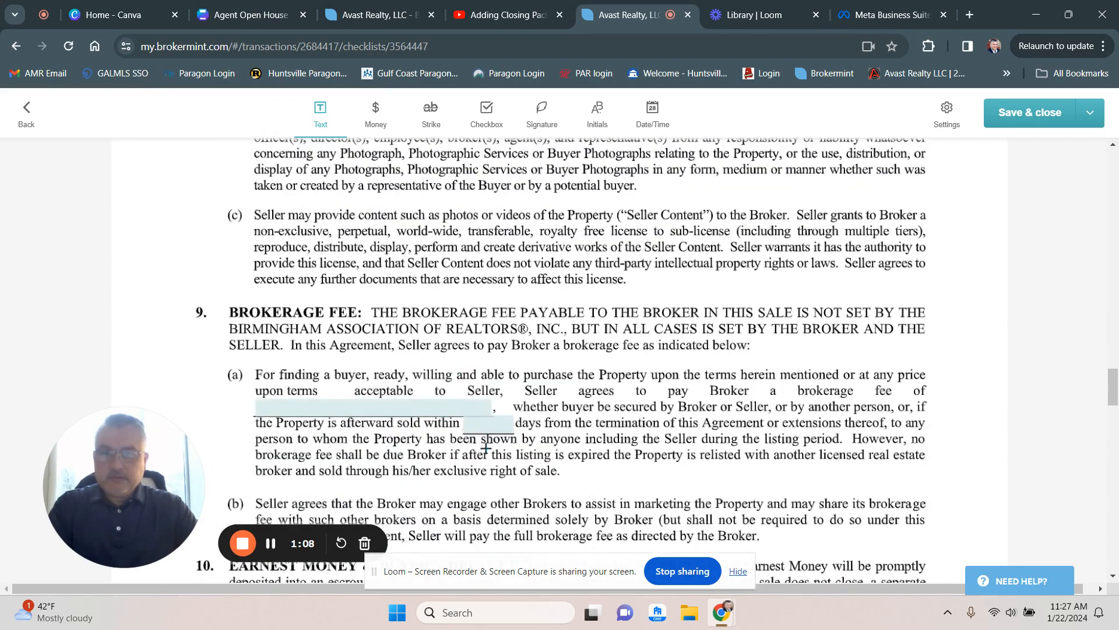
{"action": "scroll", "coordinate": [379, 302], "scroll_direction": "up", "scroll_amount": 4}
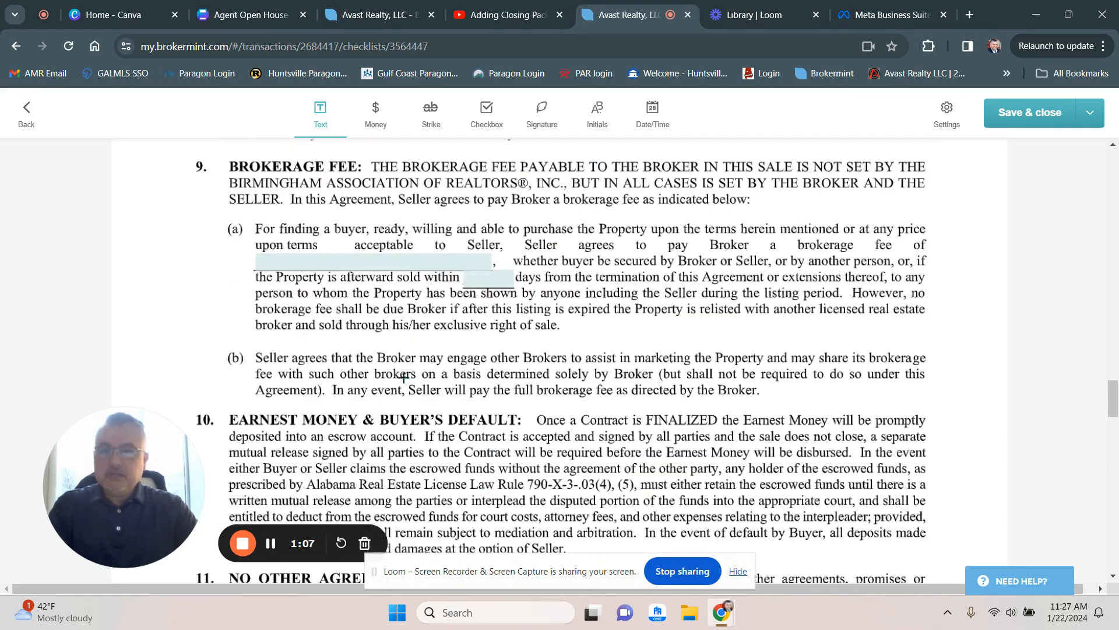
- Inspect the brokerage fee and days fields in section 9, then scroll to the signature section
{"action": "left_click", "coordinate": [377, 264]}
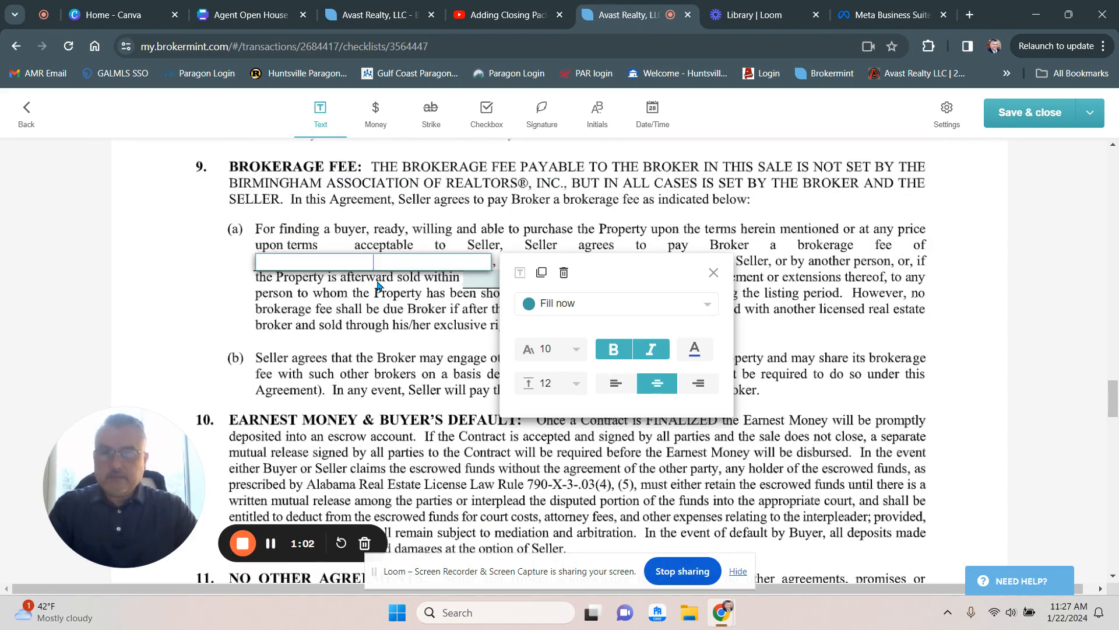
{"action": "left_click", "coordinate": [398, 331]}
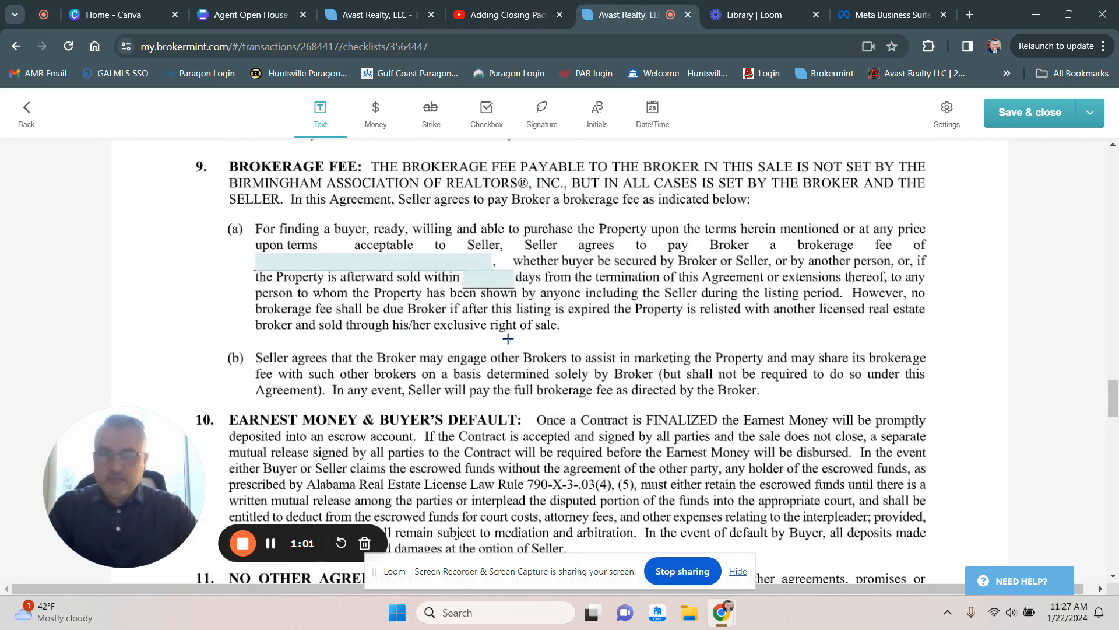
{"action": "left_click", "coordinate": [494, 285]}
{"action": "left_click", "coordinate": [485, 346]}
{"action": "scroll", "coordinate": [490, 350], "scroll_direction": "down", "scroll_amount": 4}
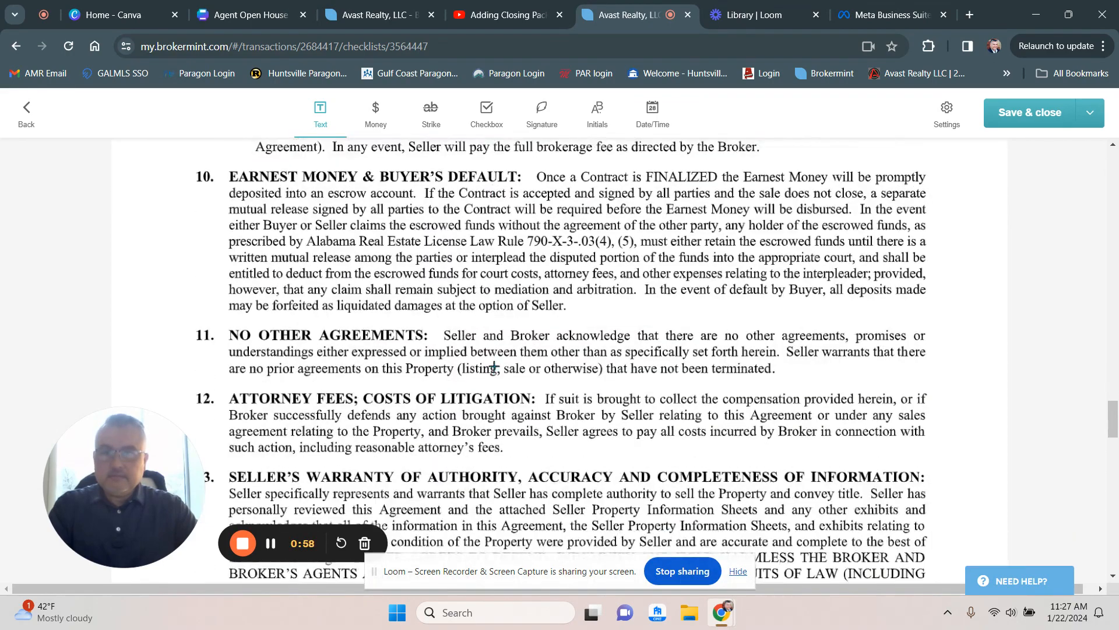
{"action": "scroll", "coordinate": [494, 367], "scroll_direction": "down", "scroll_amount": 15}
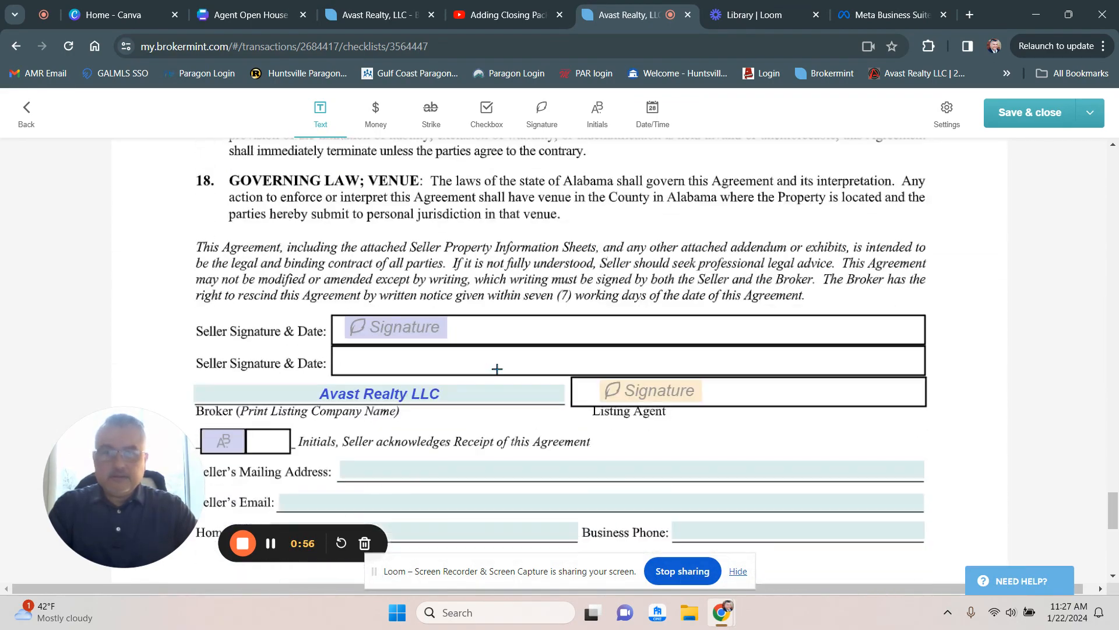
- Open the Send for eSign dialog for the completed listing agreement
{"action": "scroll", "coordinate": [517, 402], "scroll_direction": "down", "scroll_amount": 3}
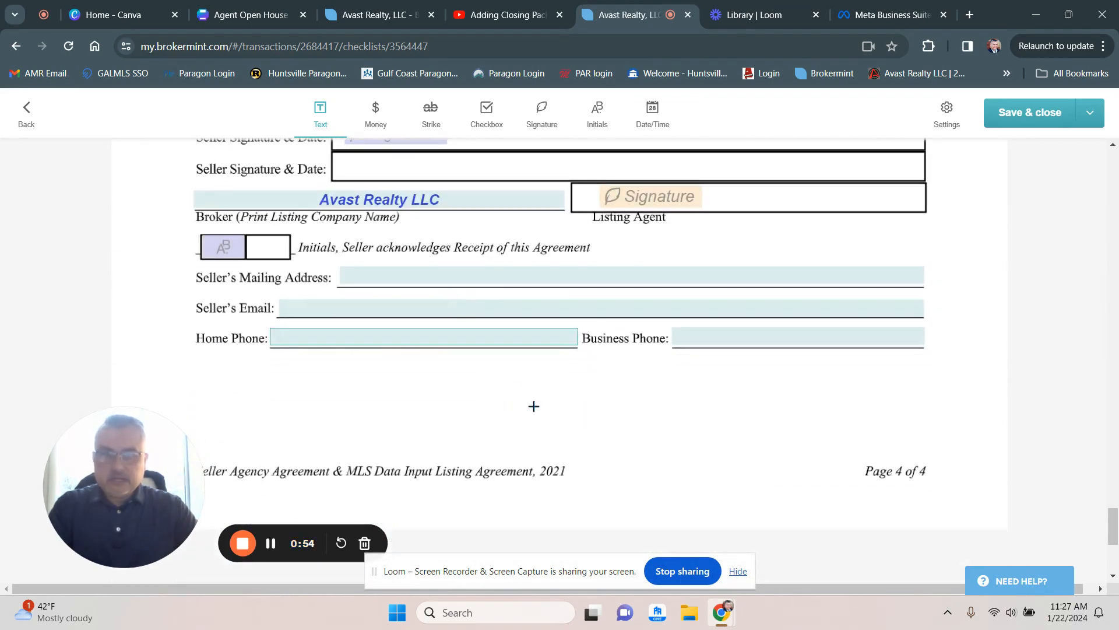
{"action": "scroll", "coordinate": [534, 405], "scroll_direction": "down", "scroll_amount": 3}
{"action": "scroll", "coordinate": [532, 408], "scroll_direction": "up", "scroll_amount": 4}
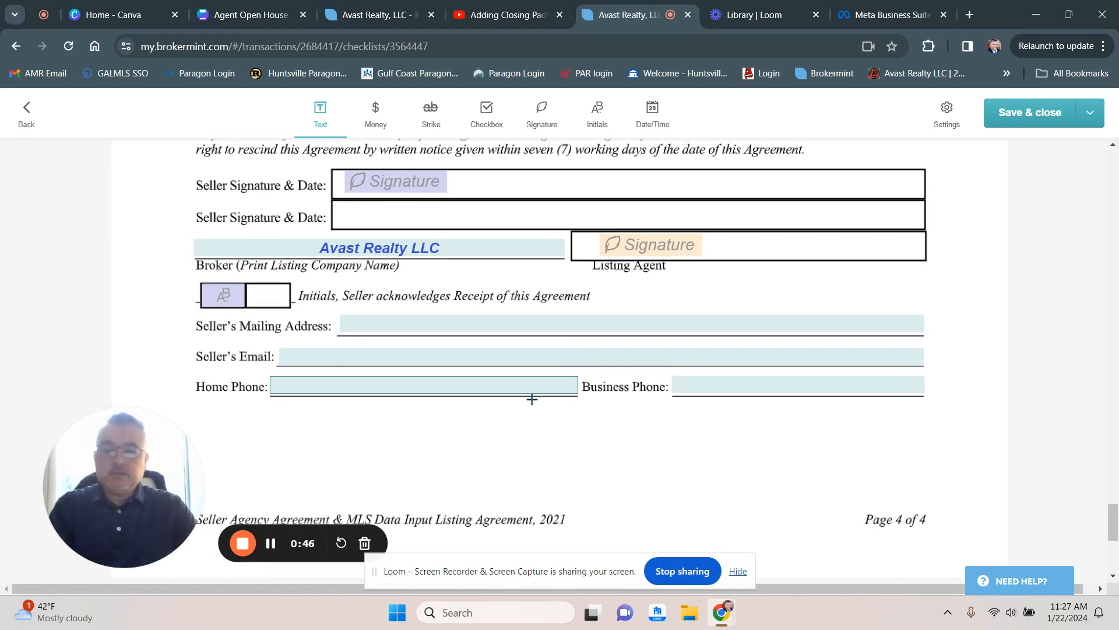
{"action": "left_click", "coordinate": [1092, 115]}
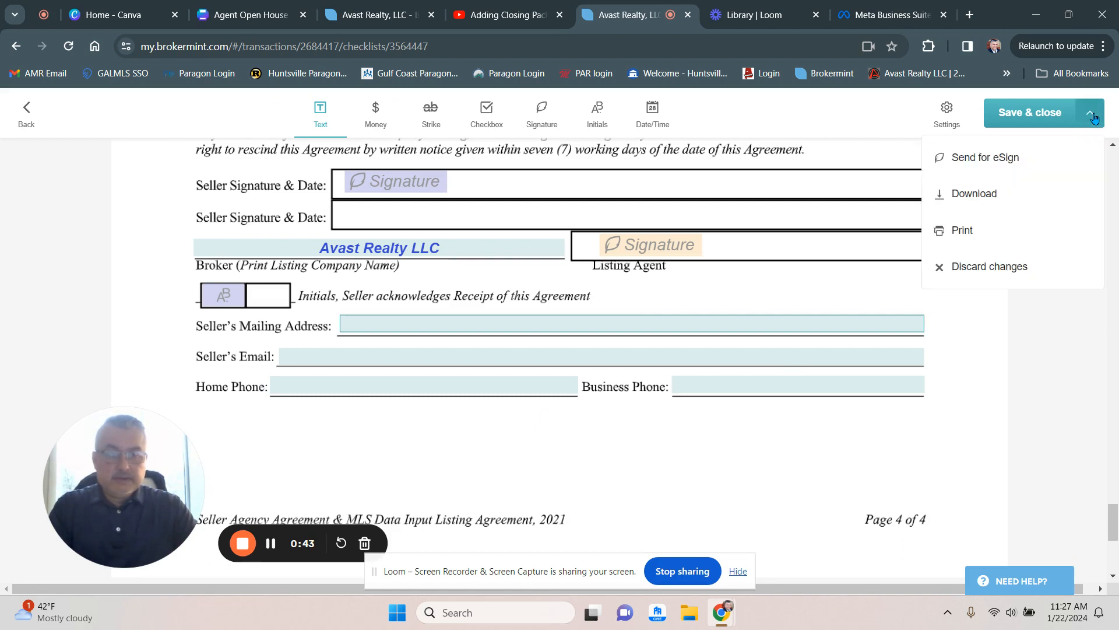
{"action": "left_click", "coordinate": [978, 157]}
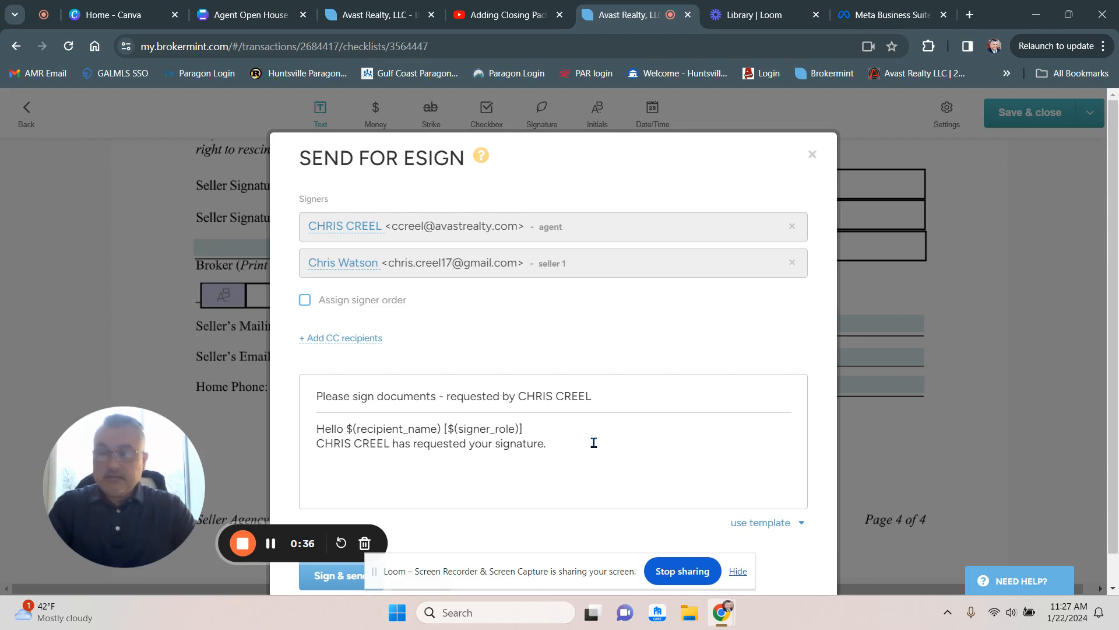
- Sign and send the form to the agent and seller signers with the default request message
{"action": "scroll", "coordinate": [593, 443], "scroll_direction": "down", "scroll_amount": 1}
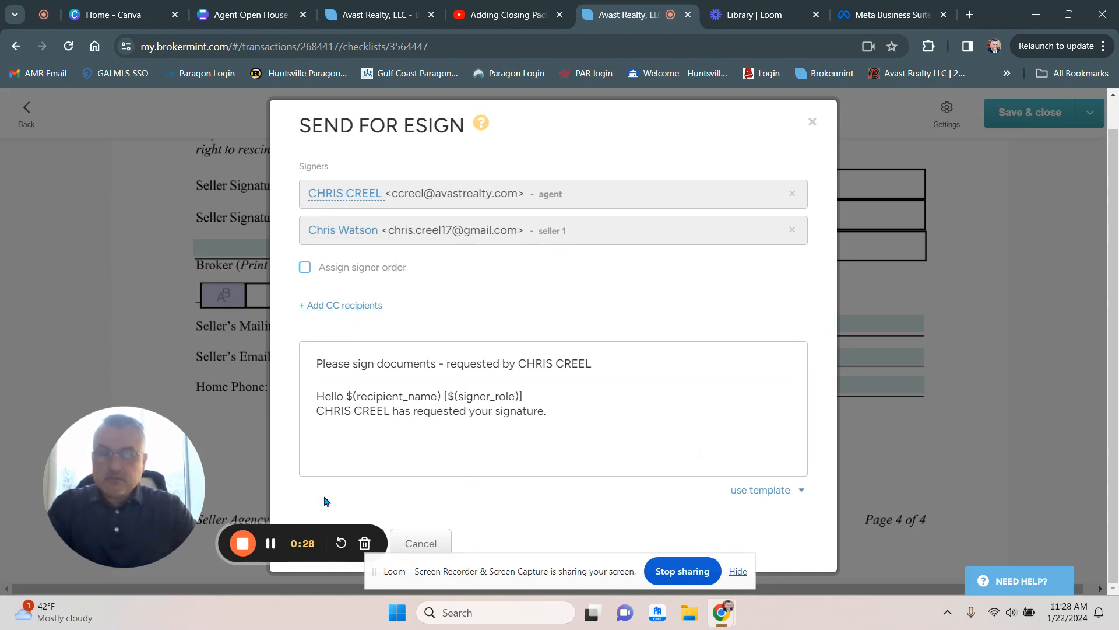
{"action": "left_click_drag", "start_coordinate": [131, 489], "coordinate": [99, 334]}
{"action": "left_click", "coordinate": [342, 555]}
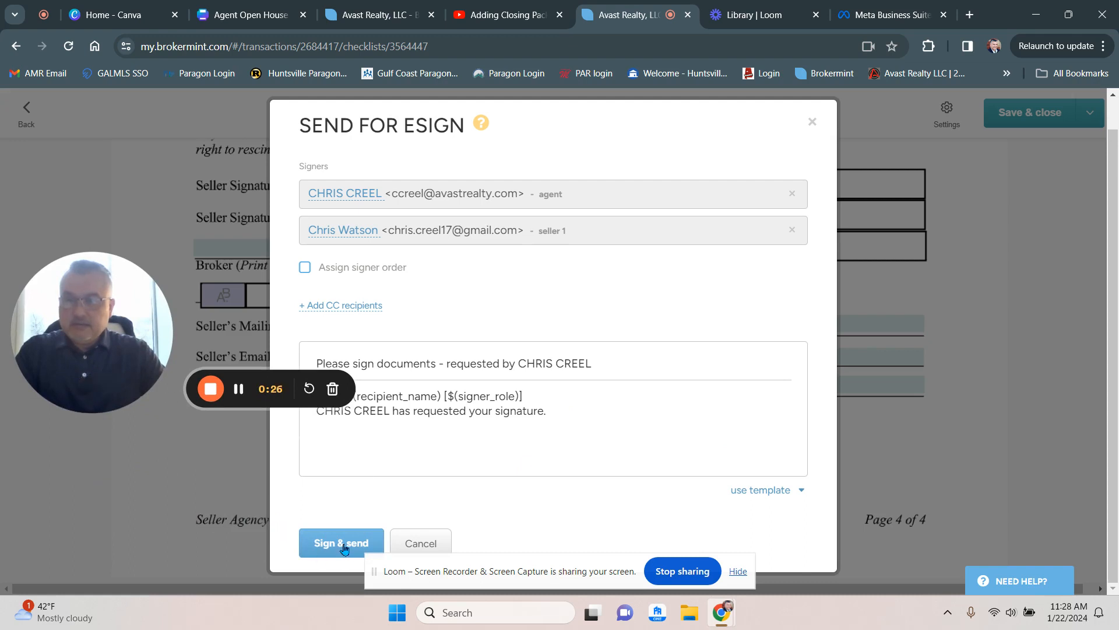